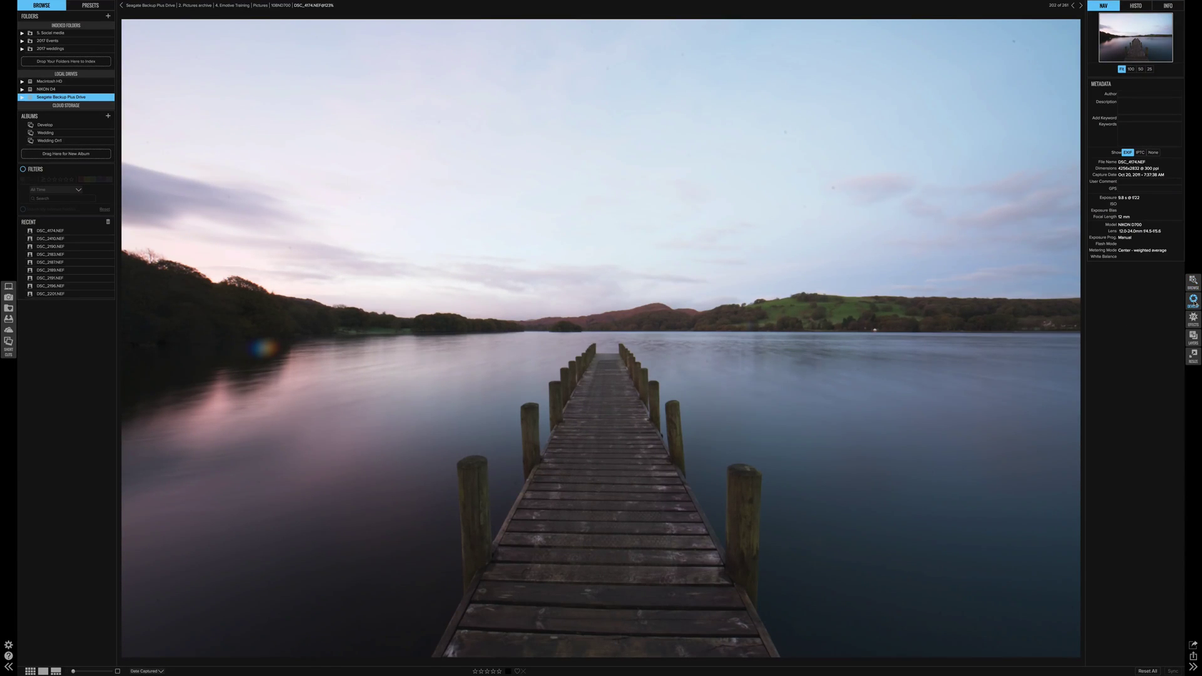
- Open the jetty photo in Develop, lower overall exposure slightly, and add a local adjustment layer
click(1194, 302)
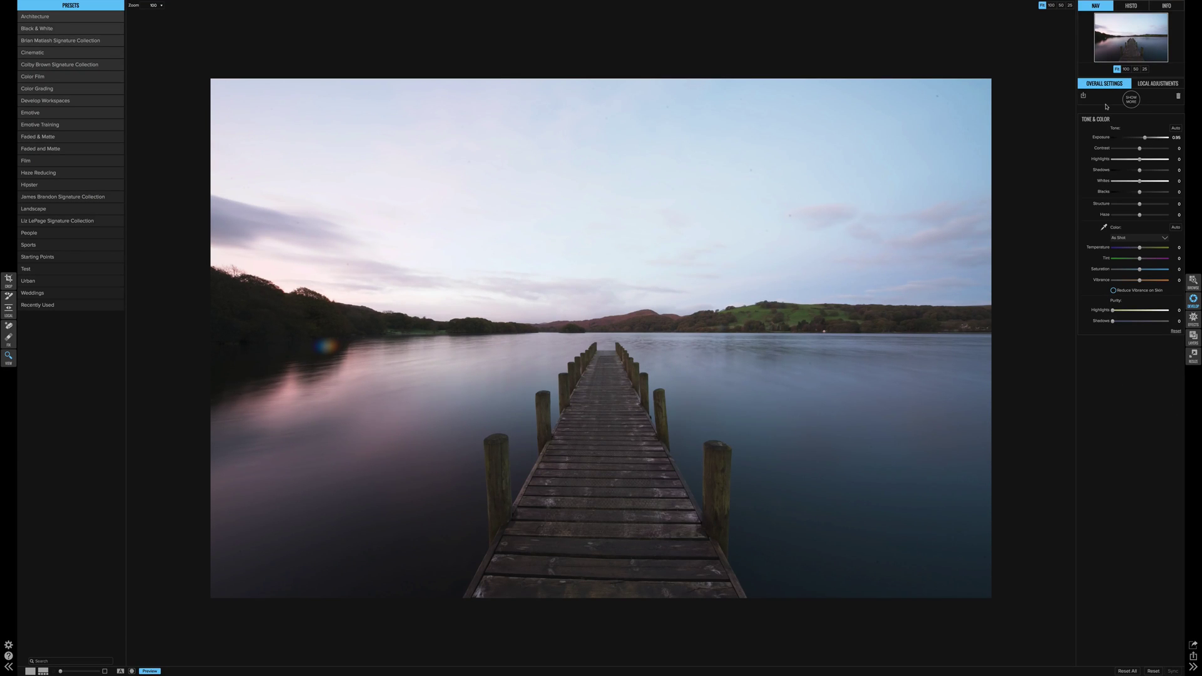
mouse_move(1142, 138)
mouse_down()
mouse_move(1124, 138)
mouse_move(1157, 144)
mouse_move(1146, 143)
mouse_up()
click(1157, 85)
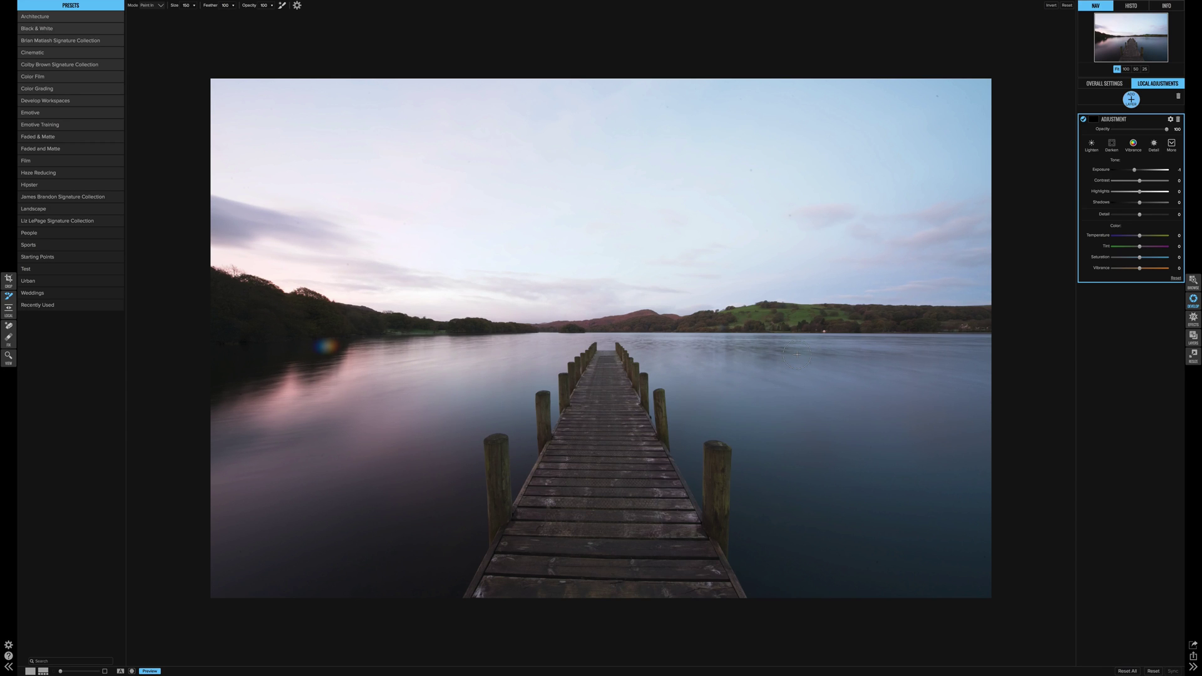
- Keep the brush mode at Paint In and set the brush size to 350
click(160, 6)
click(151, 20)
click(193, 5)
drag(172, 13, 178, 13)
key(bracketright)
key(bracketleft)
key(bracketleft)
key(bracketleft)
key(bracketleft)
- Toggle the adjustment layer off and back on, then apply the Darken style to it
click(1083, 120)
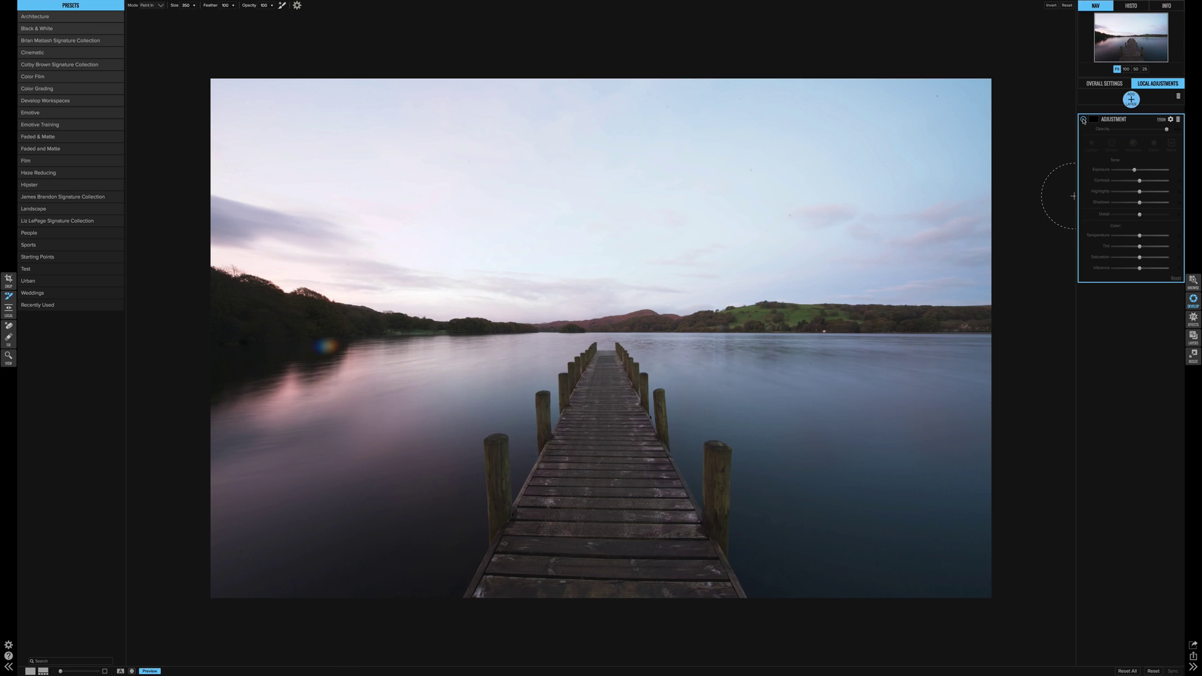
click(1083, 120)
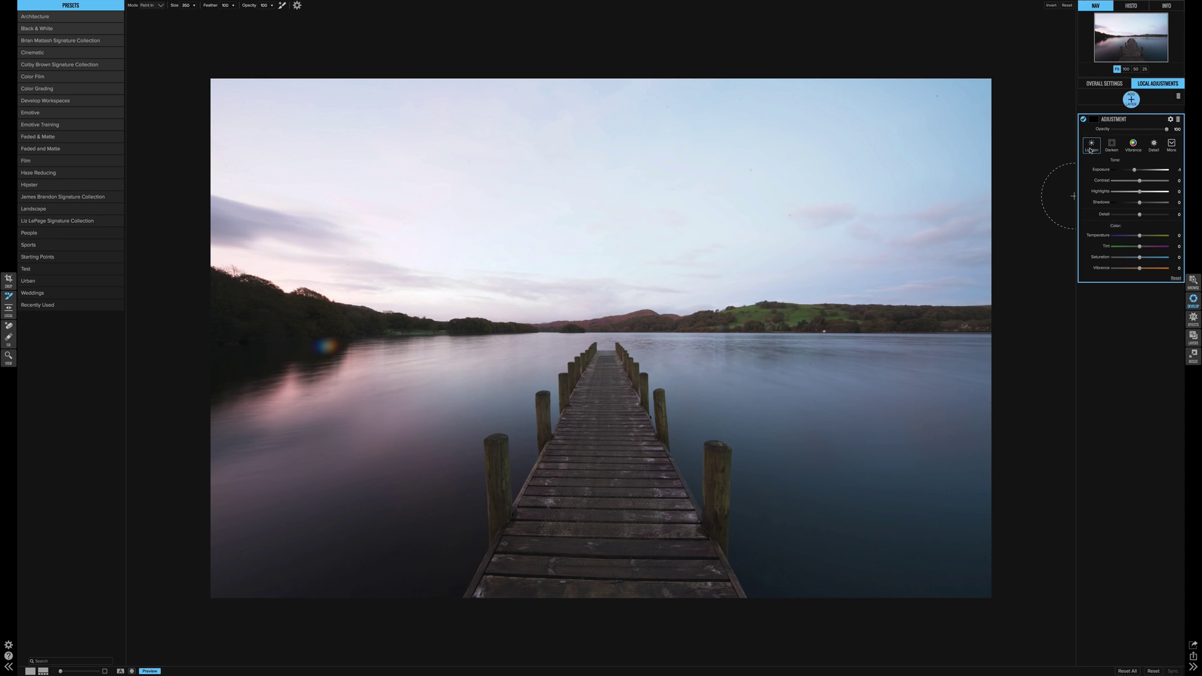
click(1092, 146)
click(1112, 146)
click(1172, 145)
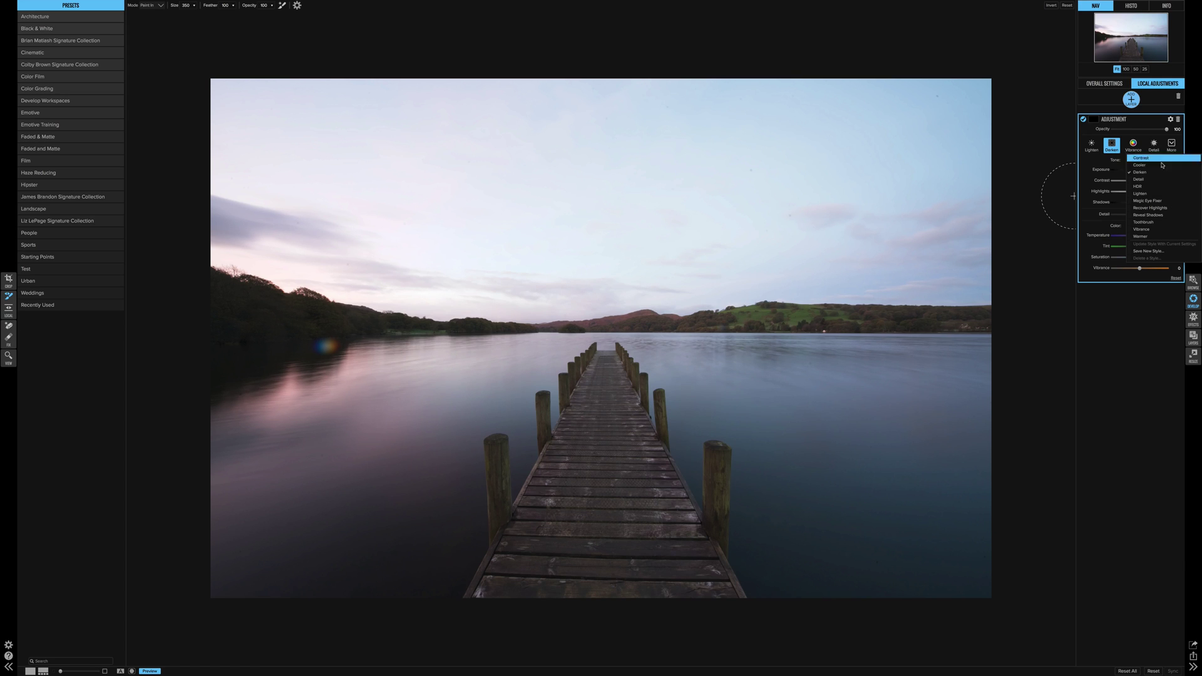
click(1090, 134)
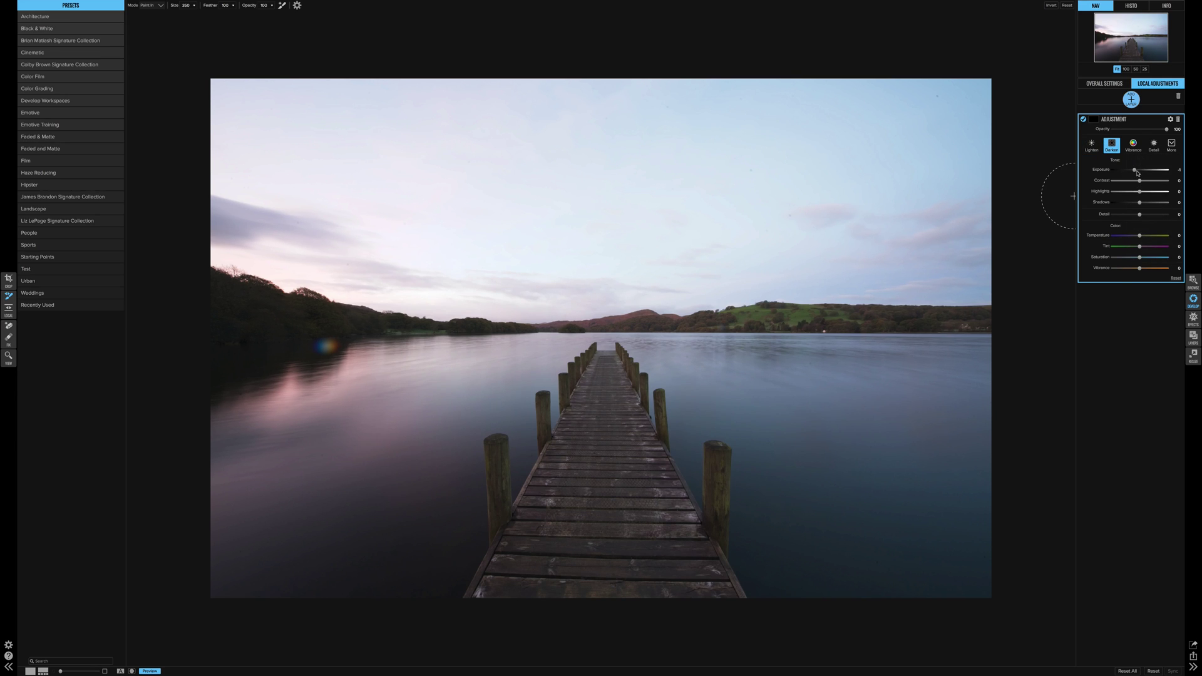
- Paint the left shoreline treeline into the layer mask, then reset the layer exposure to 0
mouse_move(1134, 170)
mouse_down()
mouse_move(1147, 169)
mouse_move(1138, 185)
mouse_move(1141, 170)
mouse_up()
drag(1141, 171, 1151, 204)
mouse_move(250, 327)
mouse_down()
mouse_move(223, 296)
mouse_move(391, 332)
mouse_move(187, 367)
mouse_up()
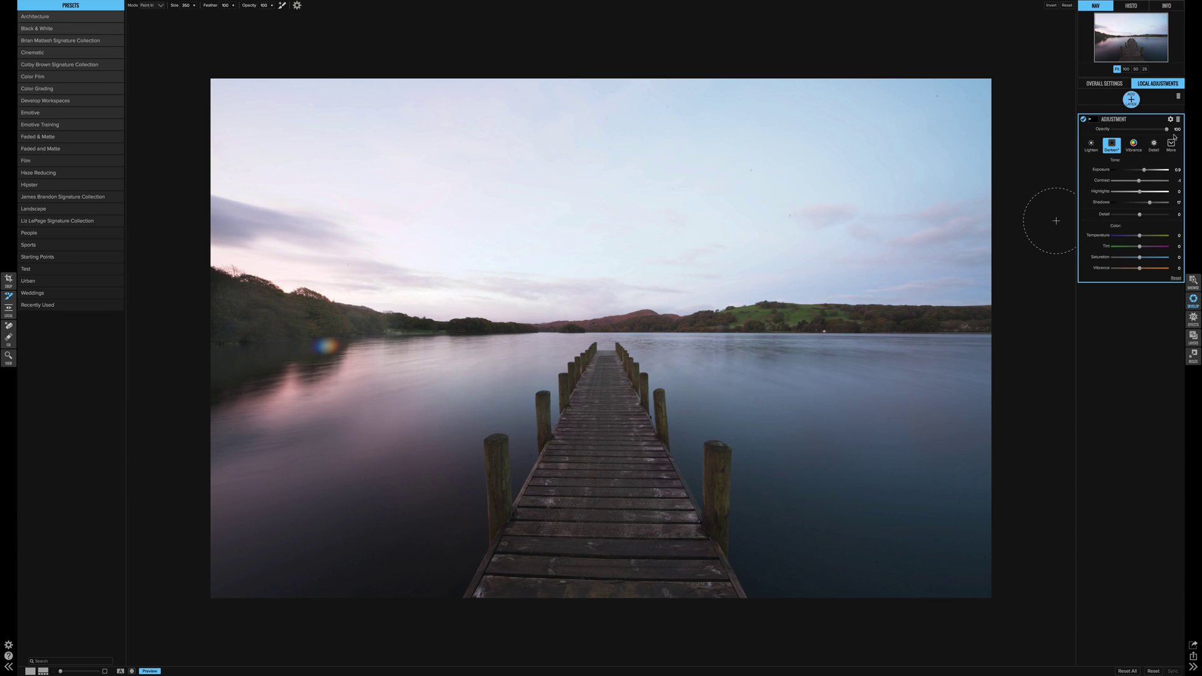
key(ctrl+z)
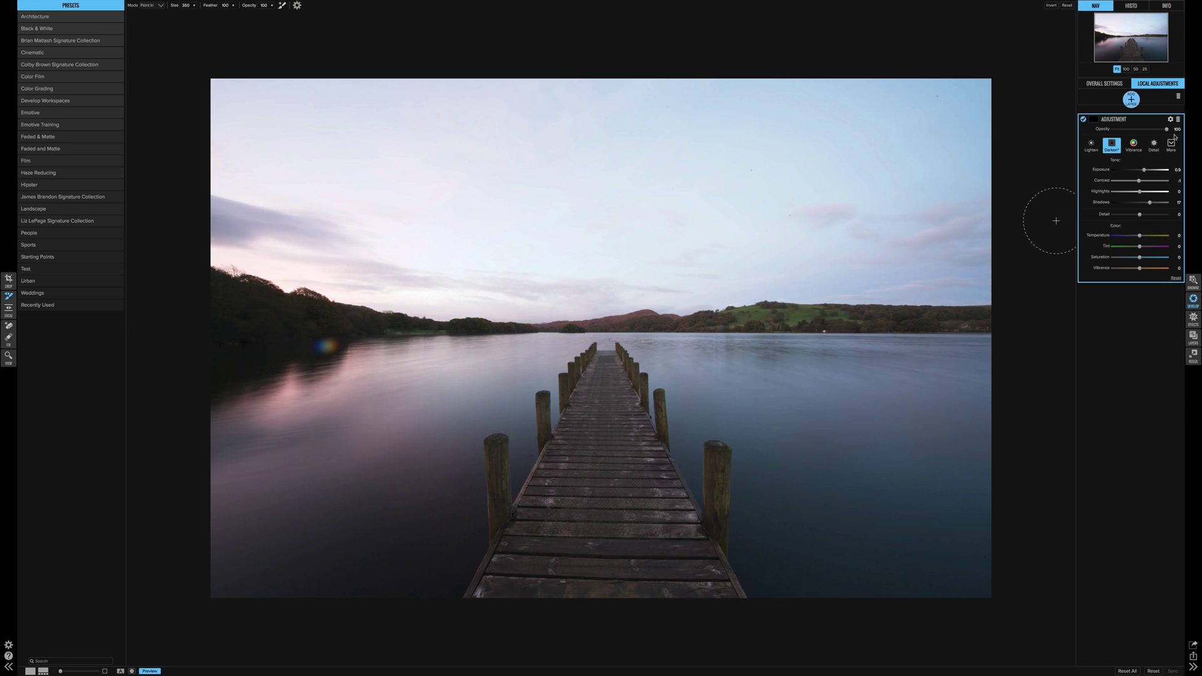
drag(1144, 170, 1139, 170)
mouse_move(314, 330)
mouse_down()
mouse_move(476, 326)
mouse_move(307, 322)
mouse_move(214, 301)
mouse_move(300, 320)
mouse_up()
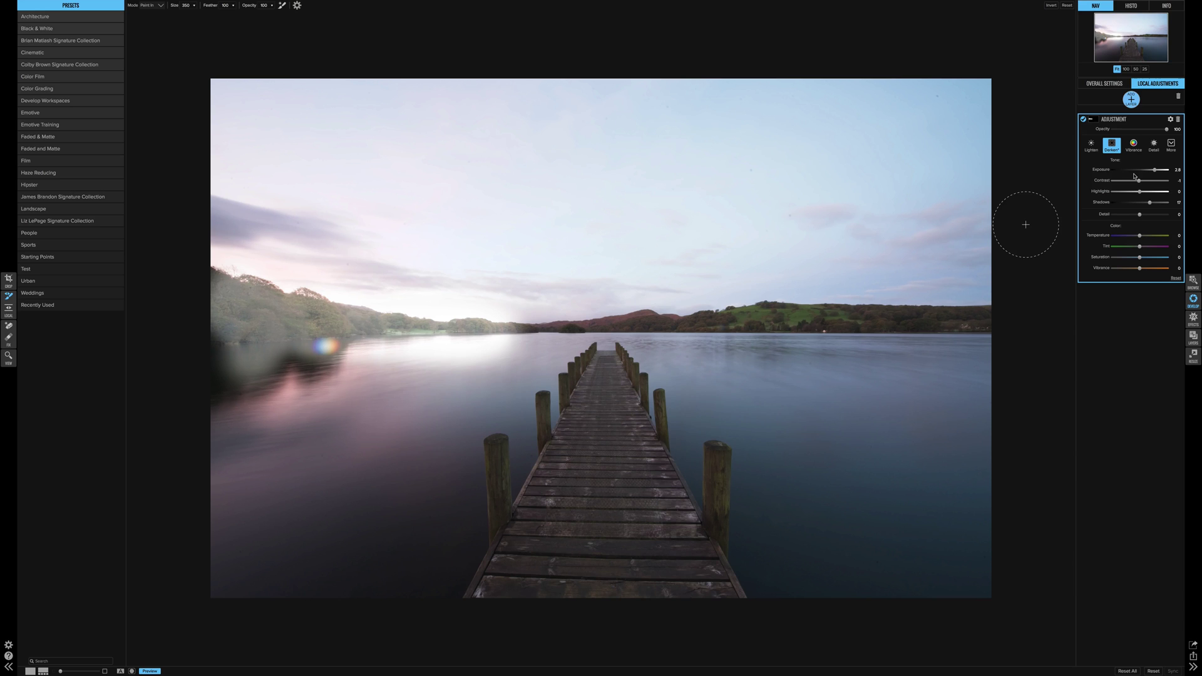
double_click(1107, 171)
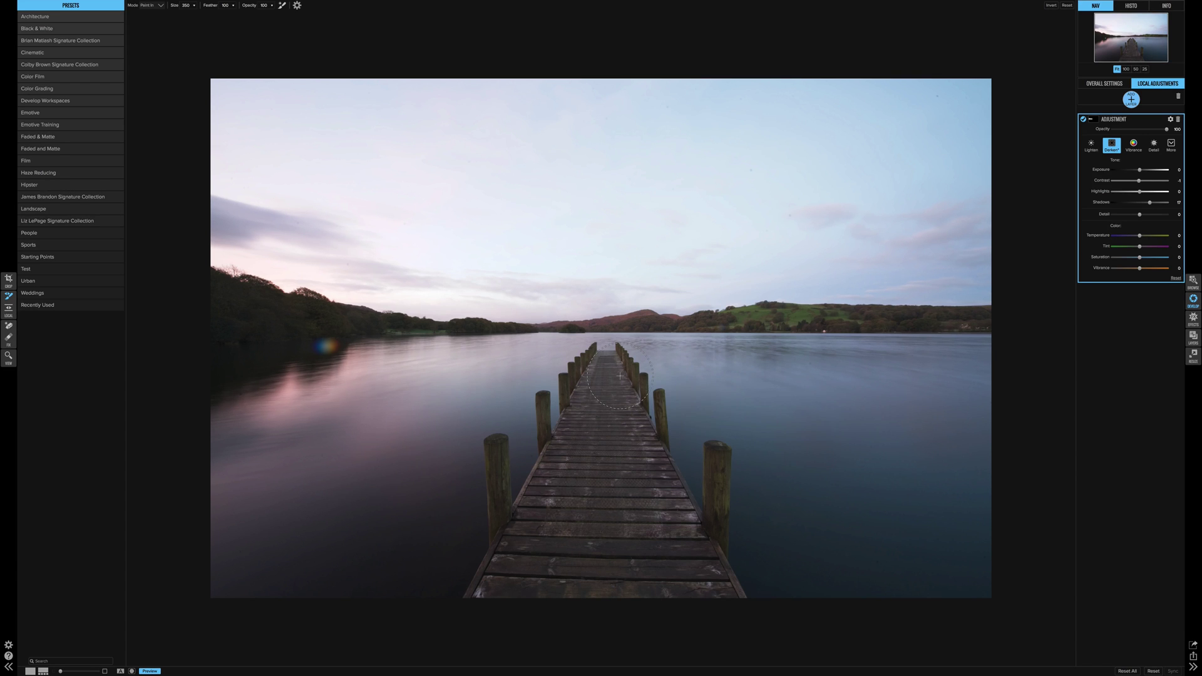
- Enable Perfect Brush edge-aware painting in the brush settings
click(1159, 169)
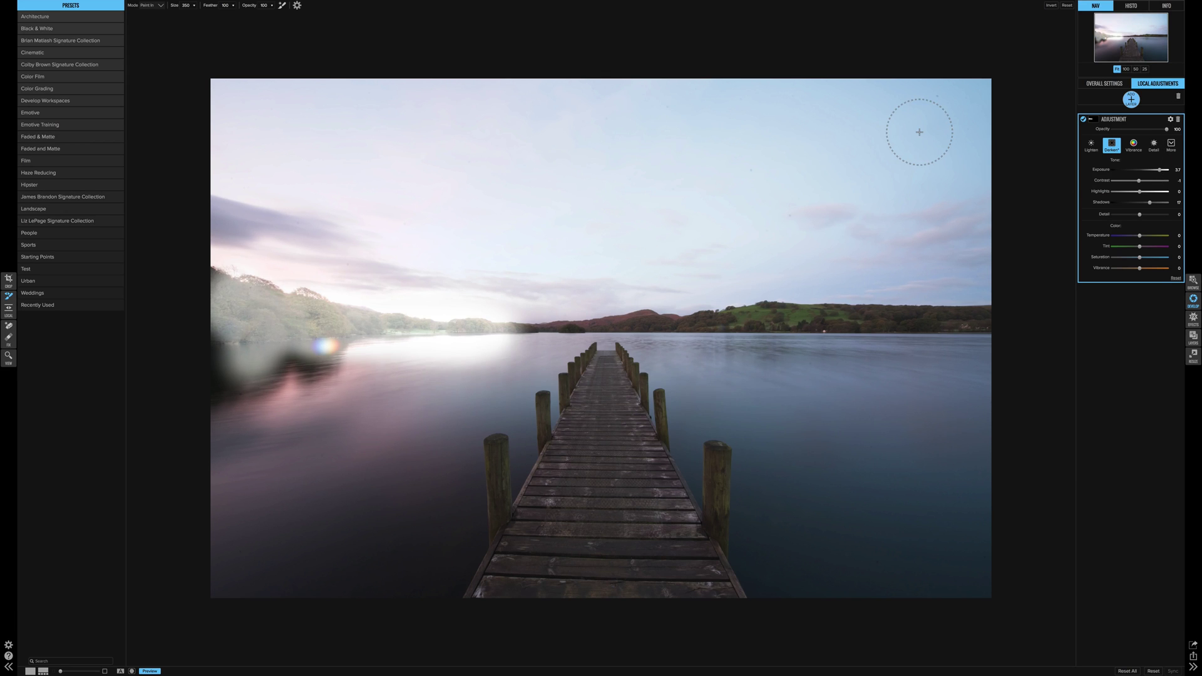
key(ctrl+z)
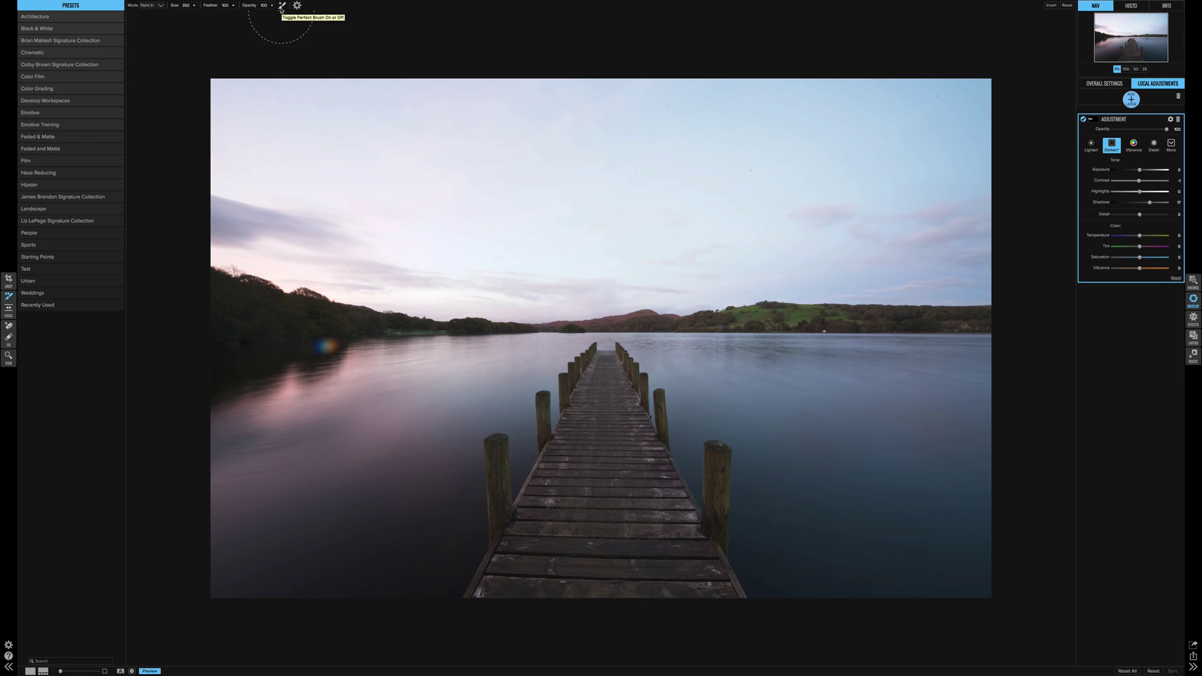
click(296, 6)
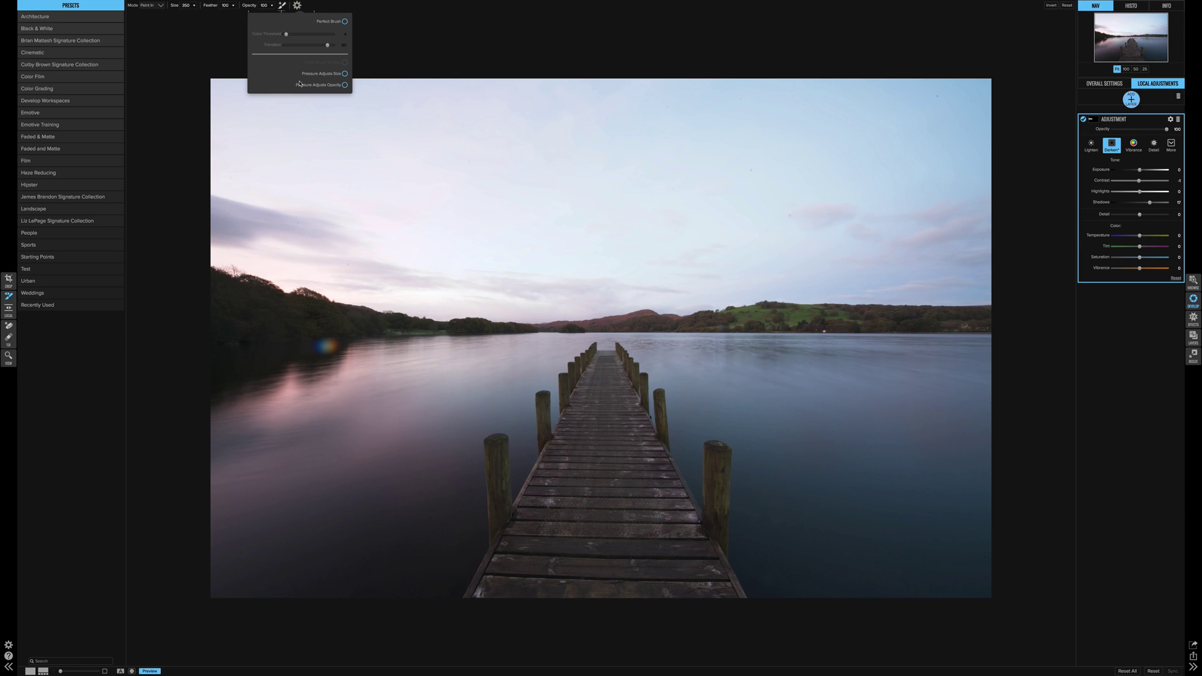
click(298, 6)
click(341, 22)
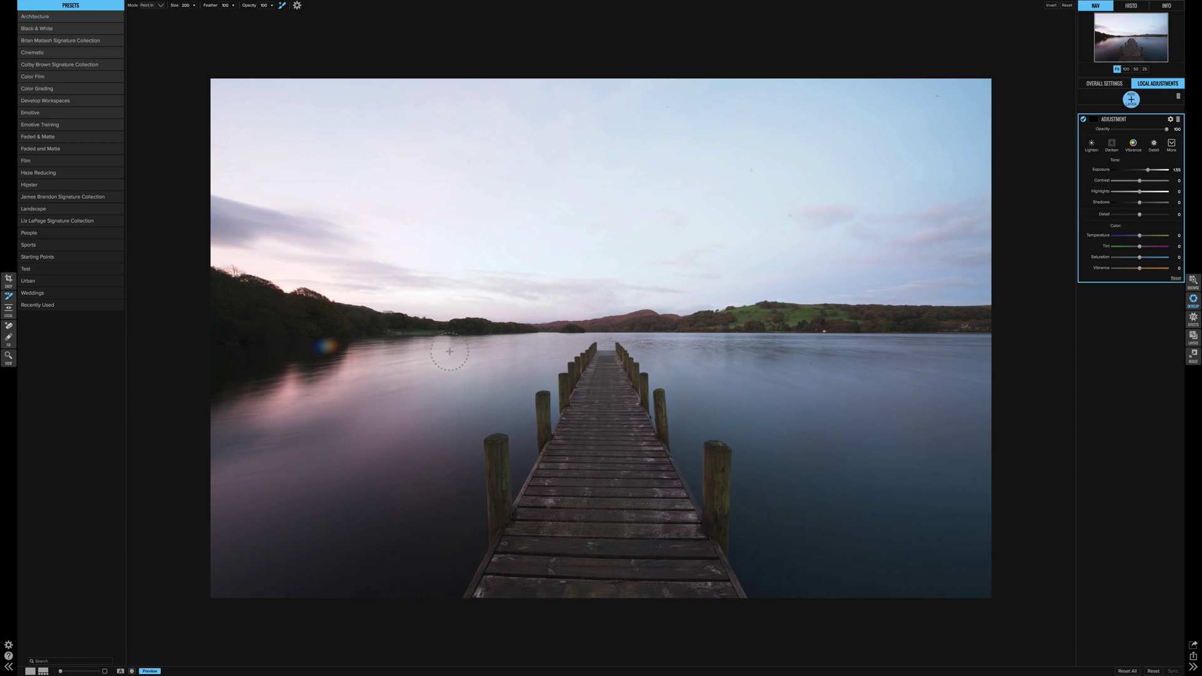
- Set the layer exposure to 3.05 and brush it over the left shoreline trees
drag(1147, 170, 1156, 170)
mouse_move(259, 308)
mouse_down()
mouse_move(213, 283)
mouse_move(320, 302)
mouse_move(293, 287)
mouse_move(412, 322)
mouse_move(626, 322)
mouse_move(293, 336)
mouse_move(209, 330)
mouse_move(194, 301)
mouse_move(351, 306)
mouse_move(293, 317)
mouse_up()
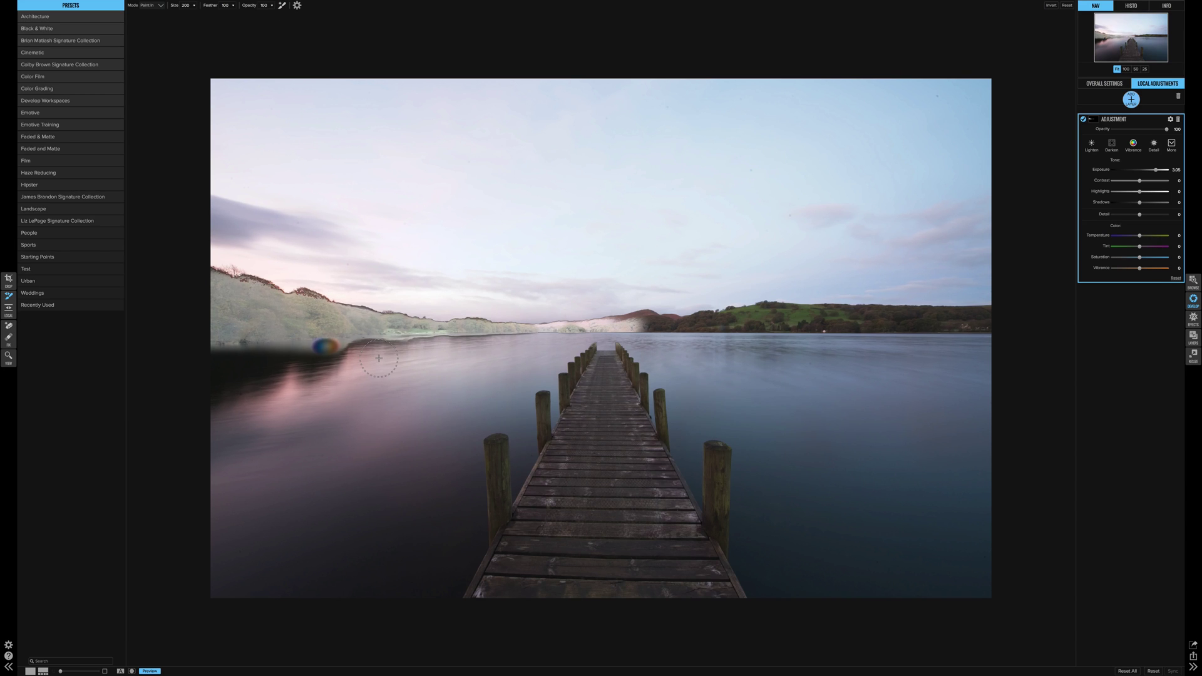
mouse_move(379, 358)
mouse_down()
mouse_move(412, 356)
mouse_move(159, 358)
mouse_up()
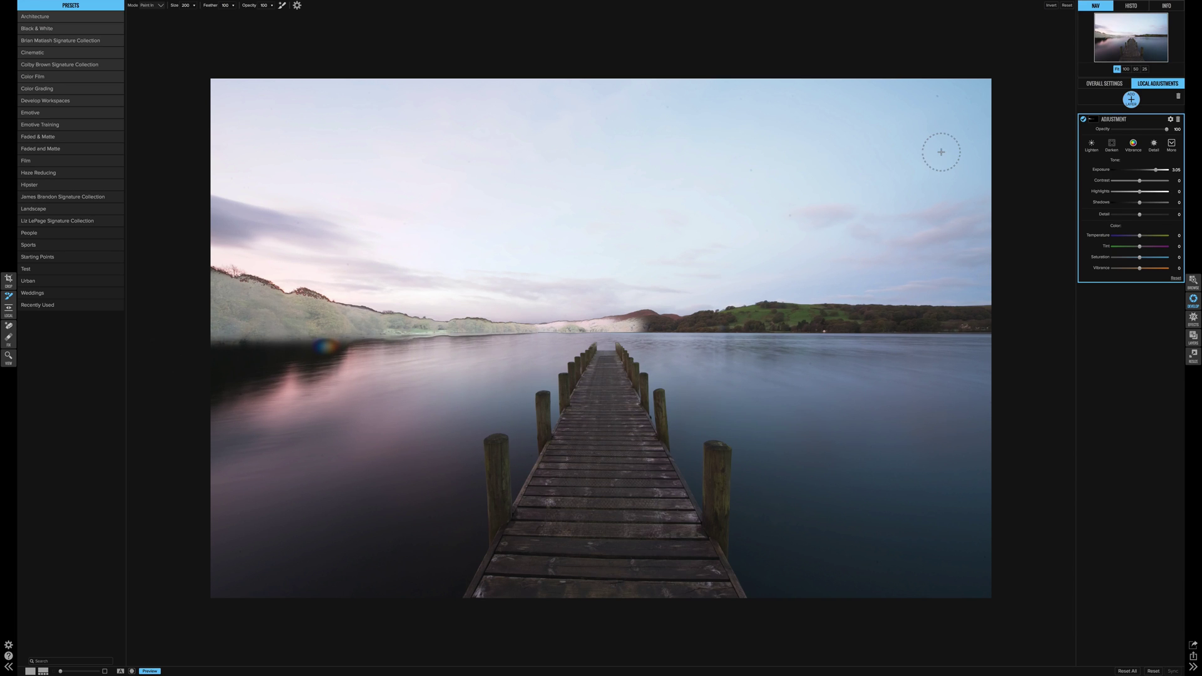
- Reset the shoreline layer exposure to 0 and adjust the Shadows slider
double_click(1104, 170)
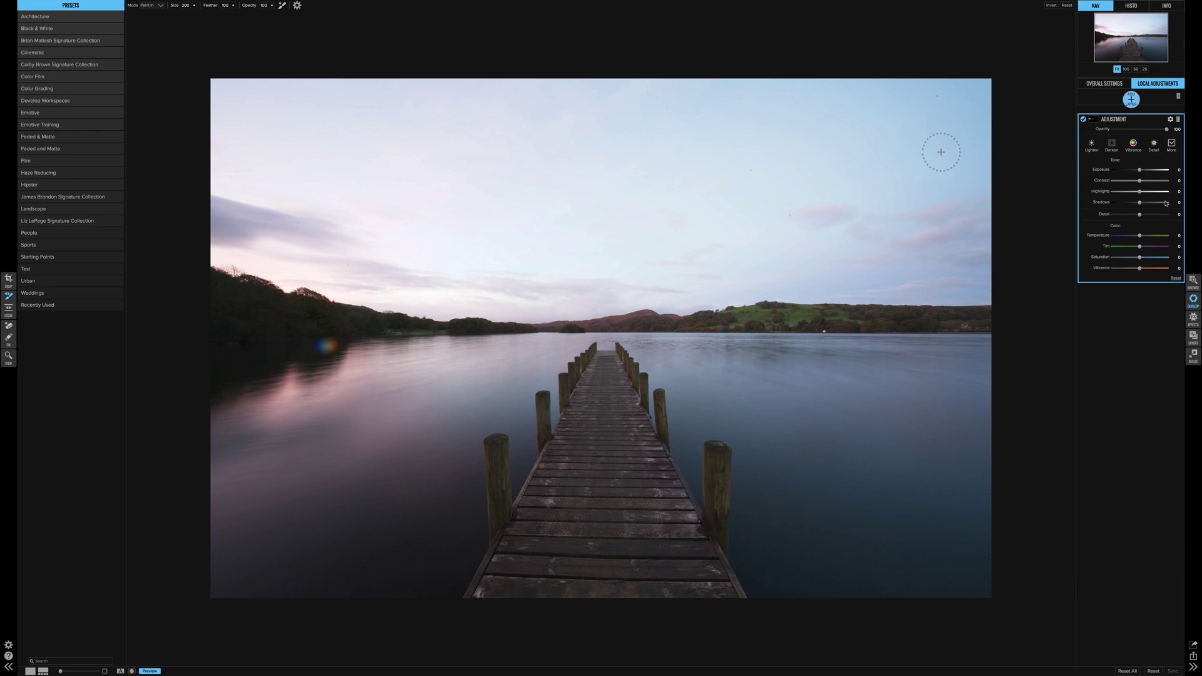
mouse_move(1142, 204)
mouse_down()
mouse_move(1161, 205)
mouse_move(1137, 204)
mouse_move(1150, 215)
mouse_move(1151, 204)
mouse_move(1133, 239)
mouse_move(1095, 240)
mouse_move(1165, 242)
mouse_move(1119, 247)
mouse_move(1157, 235)
mouse_move(1129, 260)
mouse_up()
- Brush the brightening across the top-right and upper sky
mouse_move(952, 142)
mouse_down()
mouse_move(917, 123)
mouse_move(290, 94)
mouse_move(156, 107)
mouse_up()
mouse_move(181, 176)
mouse_down()
mouse_move(414, 139)
mouse_move(1006, 128)
mouse_move(1050, 112)
mouse_move(1044, 89)
mouse_move(946, 107)
mouse_move(941, 227)
mouse_move(197, 201)
mouse_move(547, 253)
mouse_move(398, 243)
mouse_move(491, 264)
mouse_move(1010, 280)
mouse_move(974, 279)
mouse_move(991, 277)
mouse_move(984, 179)
mouse_move(1007, 180)
mouse_move(982, 72)
mouse_move(957, 48)
mouse_move(900, 84)
mouse_move(988, 118)
mouse_move(491, 146)
mouse_move(365, 133)
mouse_move(284, 98)
mouse_move(257, 142)
mouse_move(321, 181)
mouse_move(901, 205)
mouse_up()
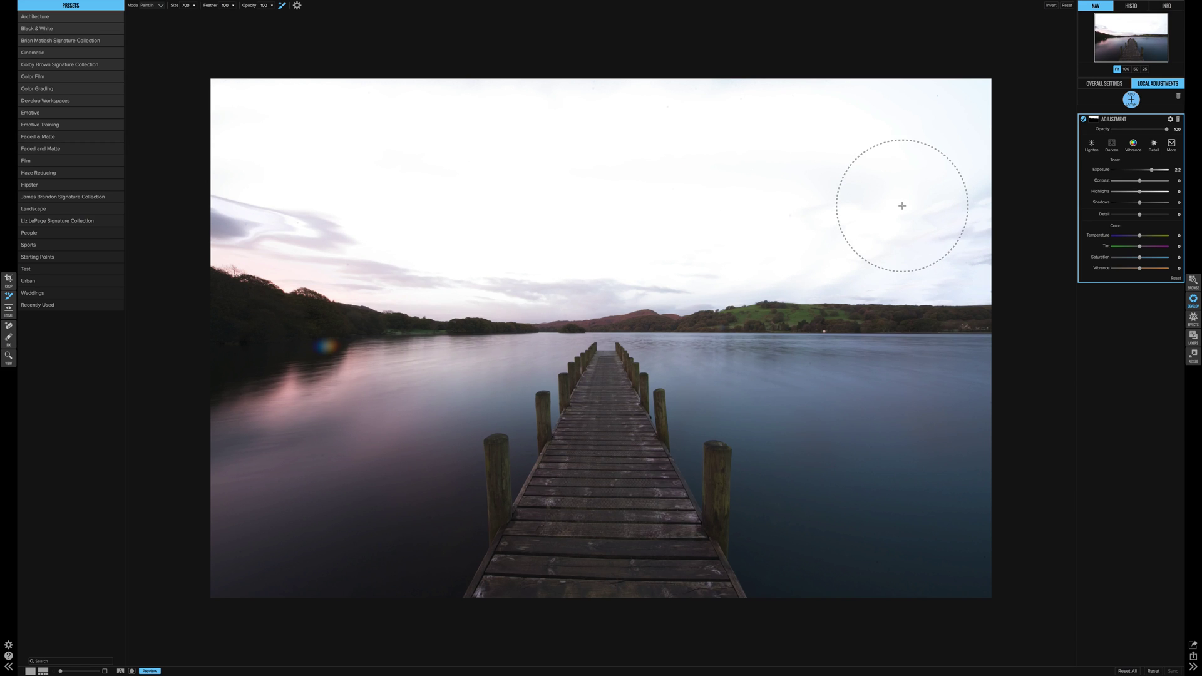
- Reset the sky exposure to 0, then set Temperature -30, Highlights -55 and Saturation 55
double_click(1102, 169)
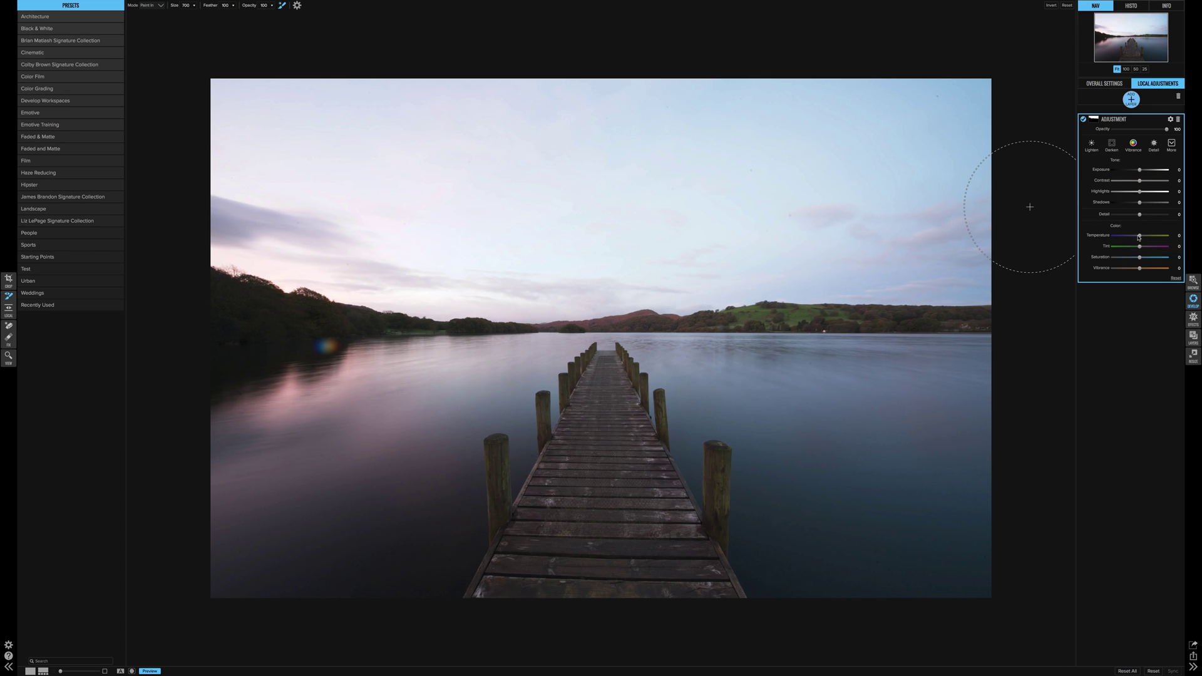
mouse_move(1139, 238)
mouse_down()
mouse_move(1117, 239)
mouse_move(1130, 238)
mouse_up()
mouse_move(1140, 191)
mouse_down()
mouse_move(1183, 194)
mouse_move(1119, 197)
mouse_up()
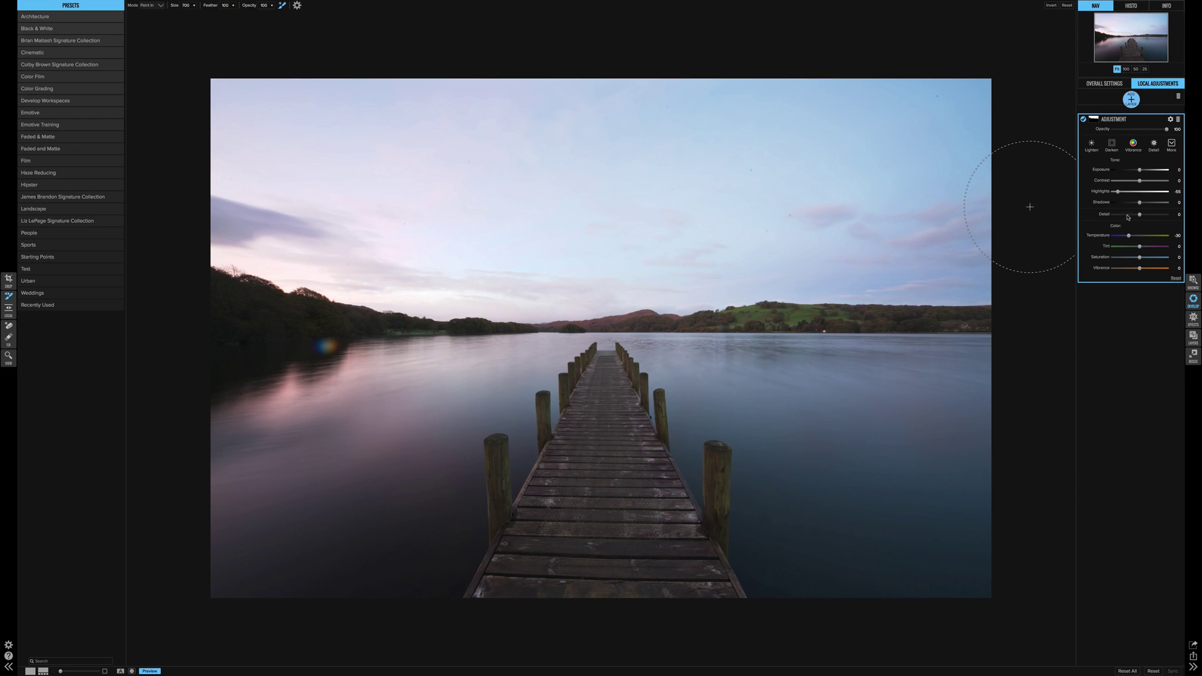
drag(1140, 261, 1161, 260)
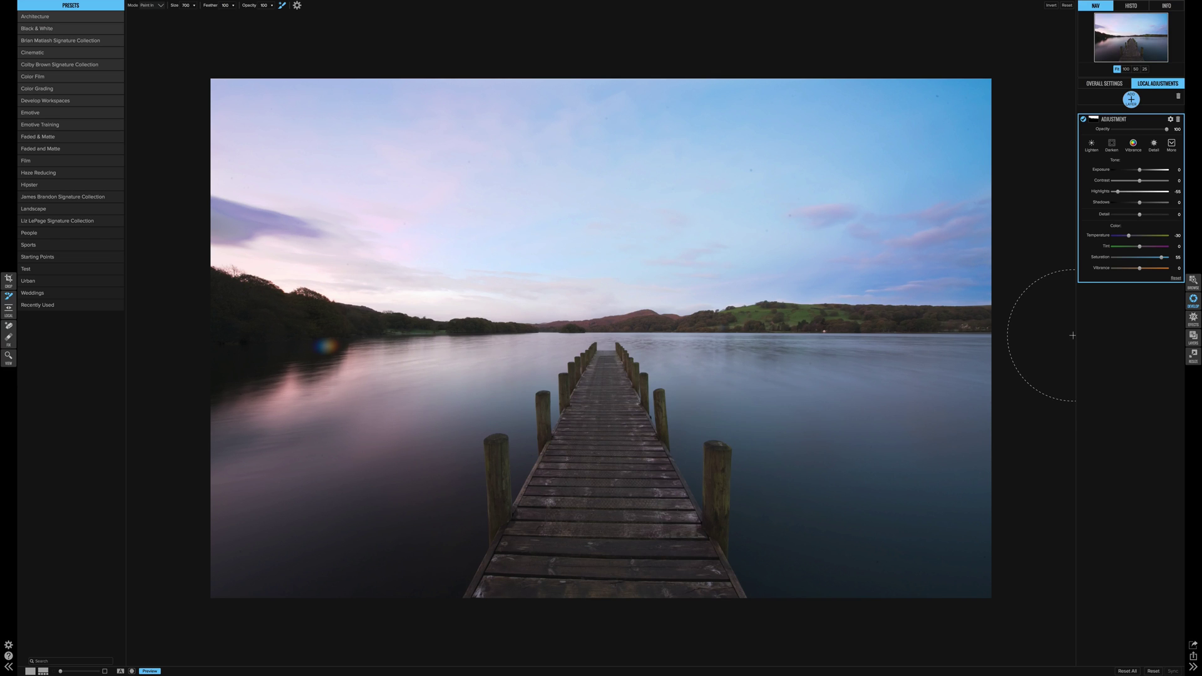
- Add a second adjustment layer with exposure 11 and brush it over the jetty boards
click(1132, 100)
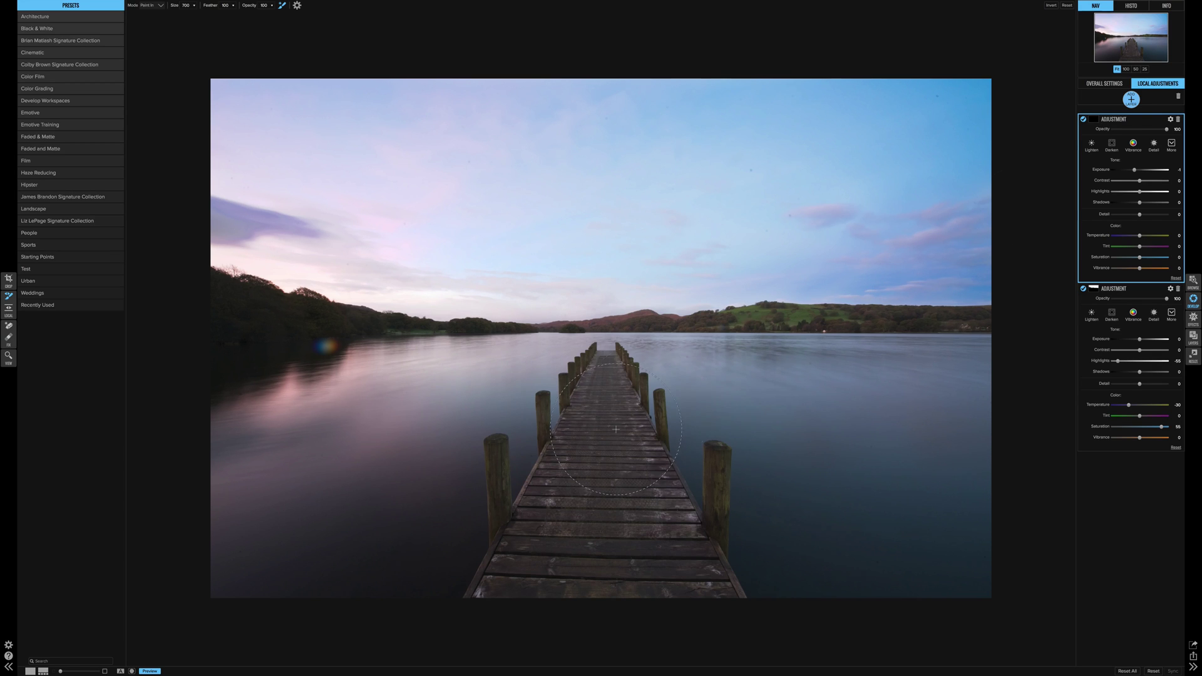
mouse_move(583, 477)
mouse_down()
mouse_move(615, 463)
mouse_move(607, 373)
mouse_move(661, 538)
mouse_up()
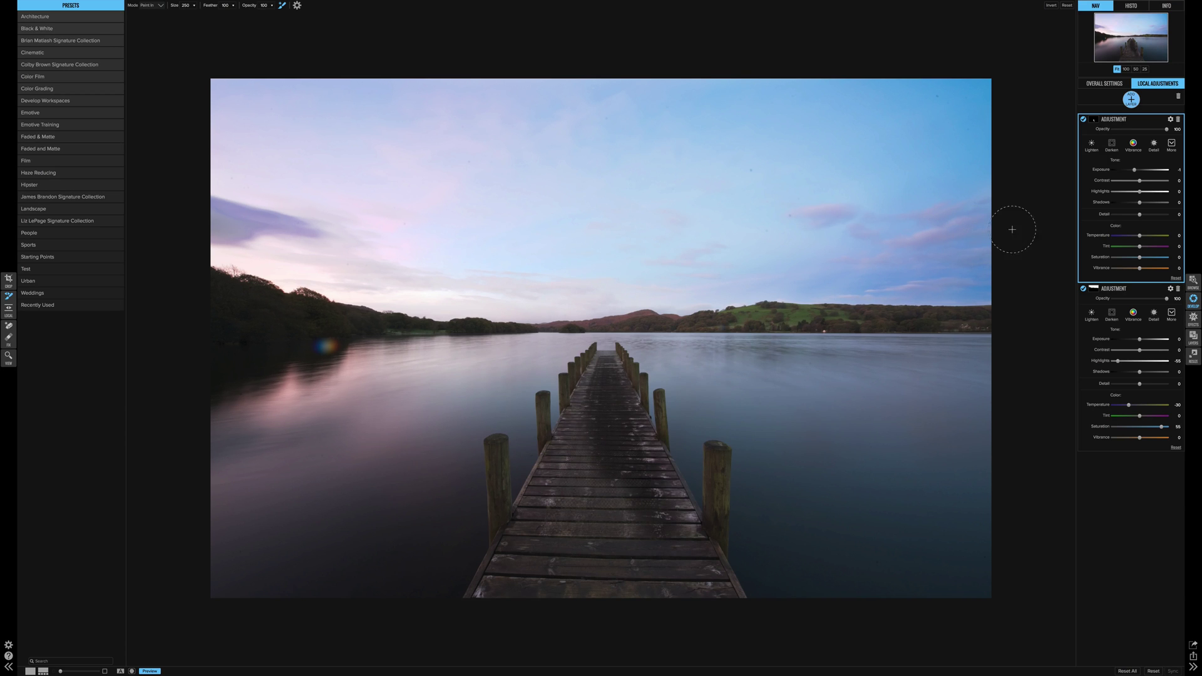
click(1146, 170)
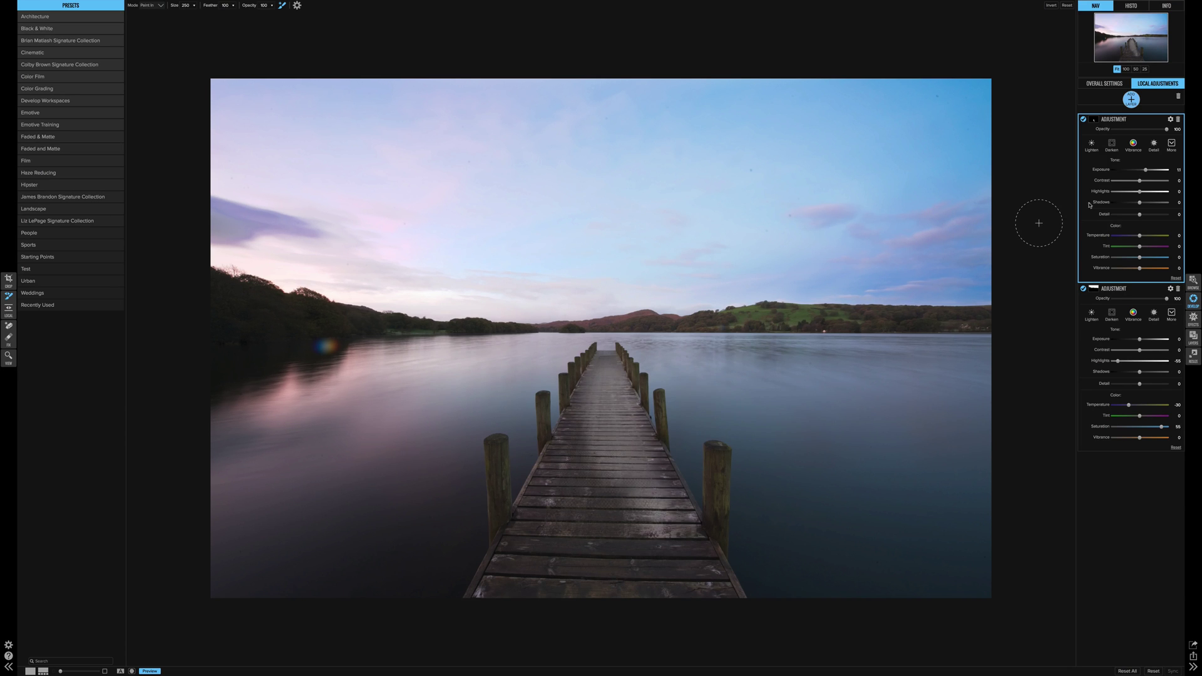
mouse_move(581, 450)
mouse_down()
mouse_move(593, 401)
mouse_move(577, 462)
mouse_move(569, 472)
mouse_move(562, 462)
mouse_move(486, 600)
mouse_move(583, 472)
mouse_move(561, 585)
mouse_move(600, 517)
mouse_move(605, 500)
mouse_move(535, 600)
mouse_move(616, 527)
mouse_move(610, 493)
mouse_move(634, 584)
mouse_move(662, 602)
mouse_move(659, 535)
mouse_move(716, 597)
mouse_move(617, 400)
mouse_move(617, 655)
mouse_move(569, 575)
mouse_move(552, 566)
mouse_move(539, 596)
mouse_move(554, 626)
mouse_move(665, 618)
mouse_move(692, 598)
mouse_move(642, 526)
mouse_move(589, 368)
mouse_move(573, 482)
mouse_move(564, 452)
mouse_move(634, 432)
mouse_up()
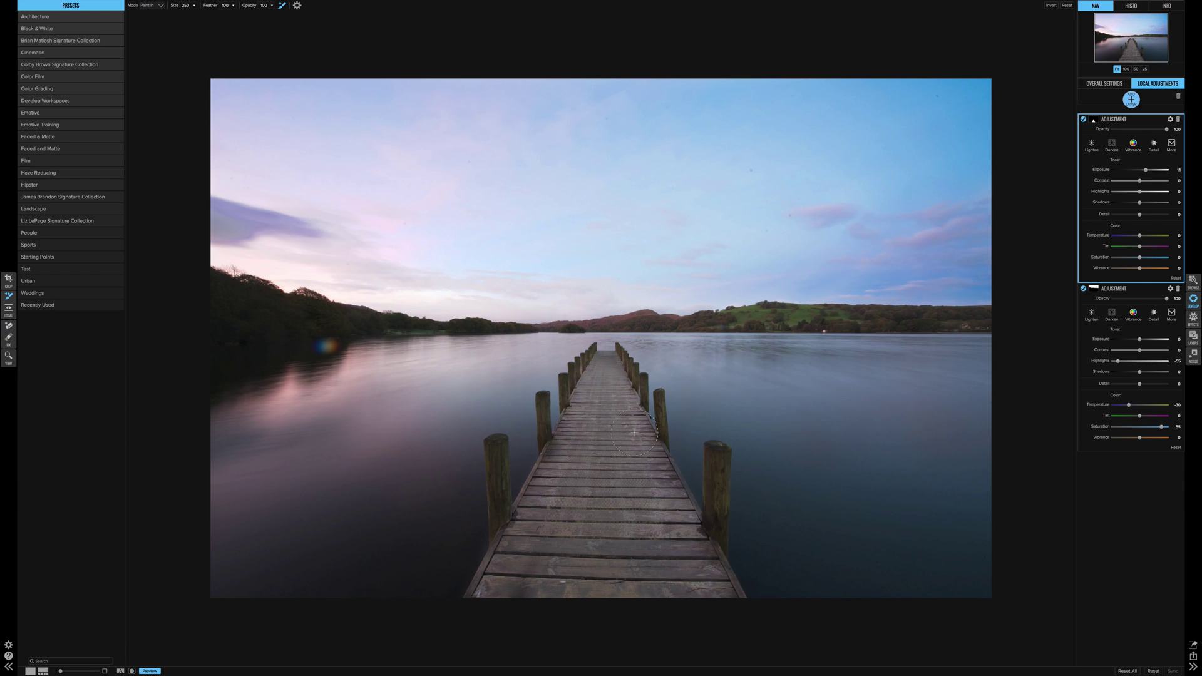
- Raise the jetty layer's exposure, set Detail 60, Saturation 46, Vibrance 24 and Contrast 32
mouse_move(1132, 169)
mouse_down()
mouse_move(1158, 169)
mouse_move(1143, 171)
mouse_up()
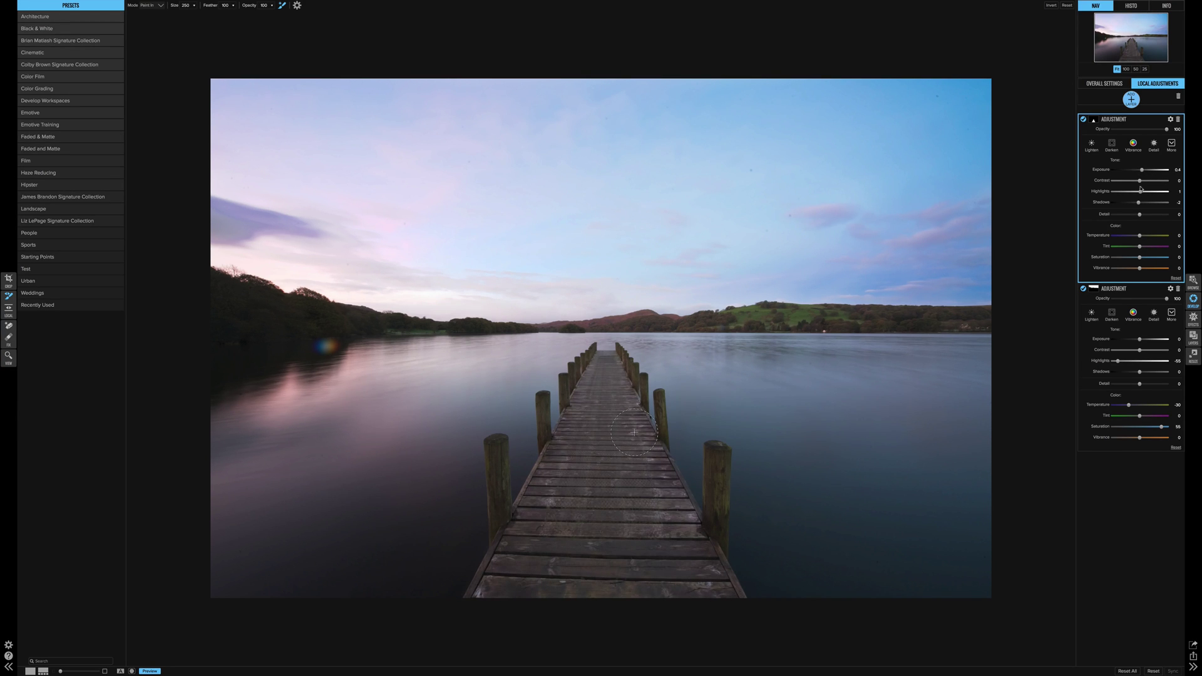
drag(1139, 214, 1171, 214)
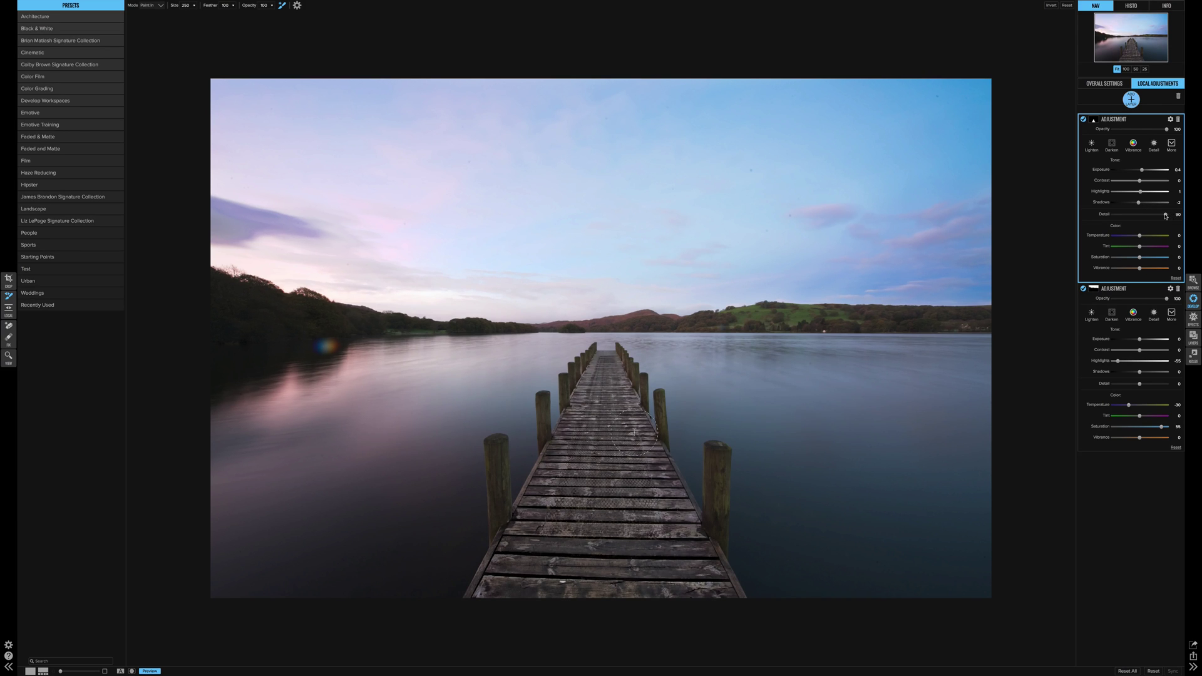
drag(1165, 215, 1162, 214)
mouse_move(1141, 258)
mouse_down()
mouse_move(1168, 258)
mouse_move(1153, 269)
mouse_up()
drag(1148, 183, 1156, 184)
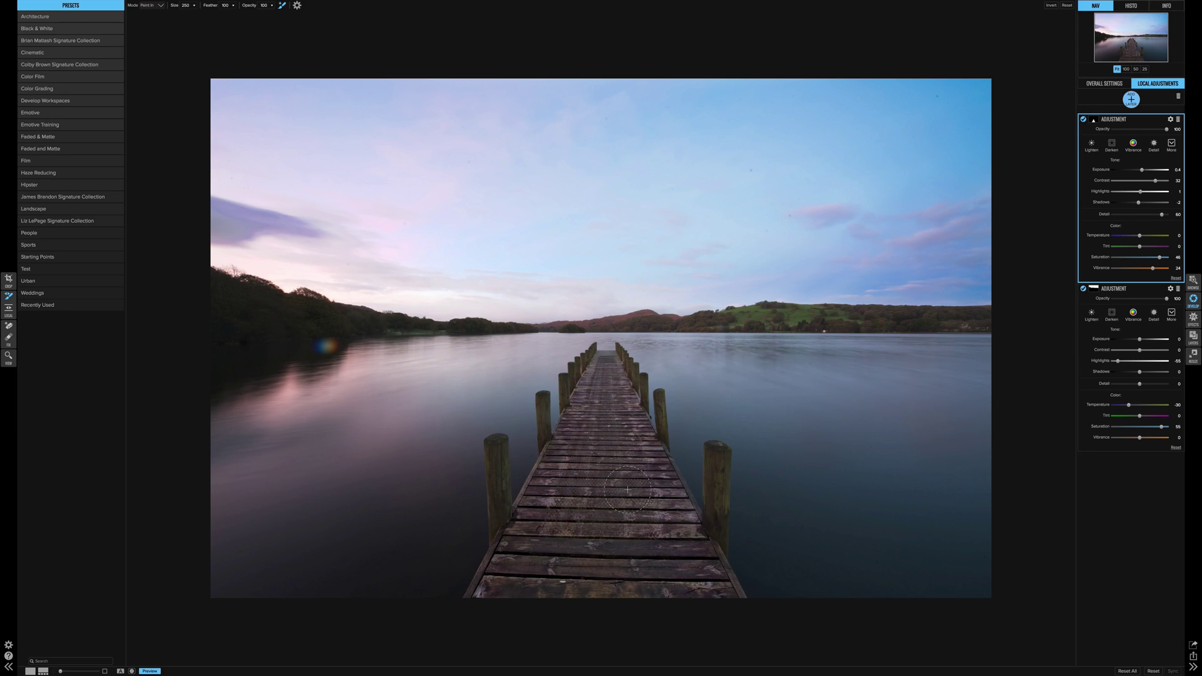
- Add a third blank Adjustment layer in Local Adjustments
click(1130, 99)
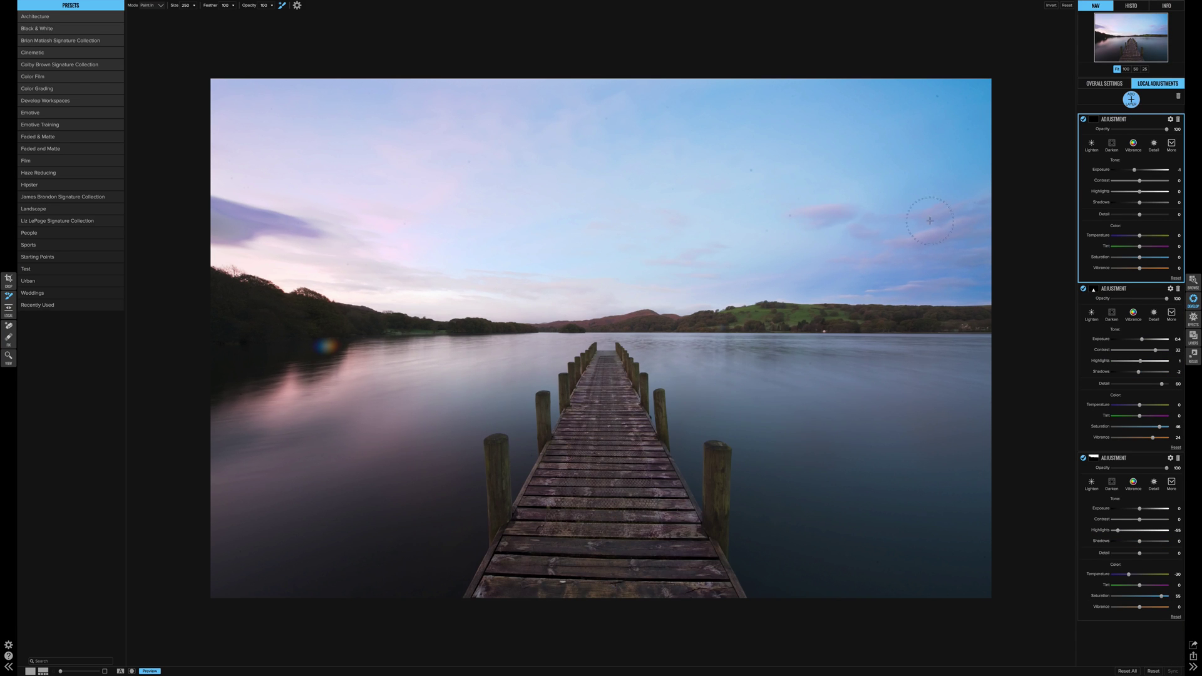